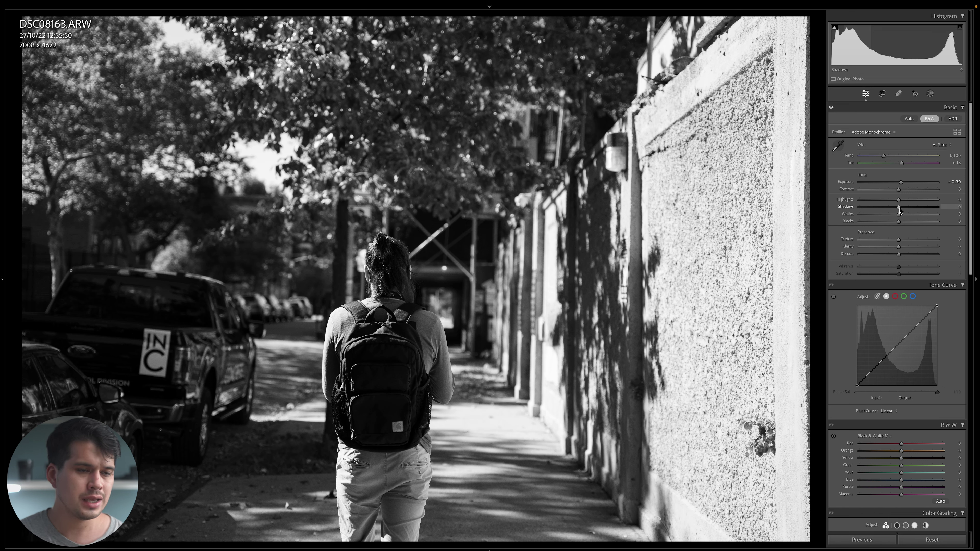
Step: Set Shadows to +21, Whites to +26 and Blacks to -16, and compare the photo with its original
left_click_drag(899, 208, 909, 209)
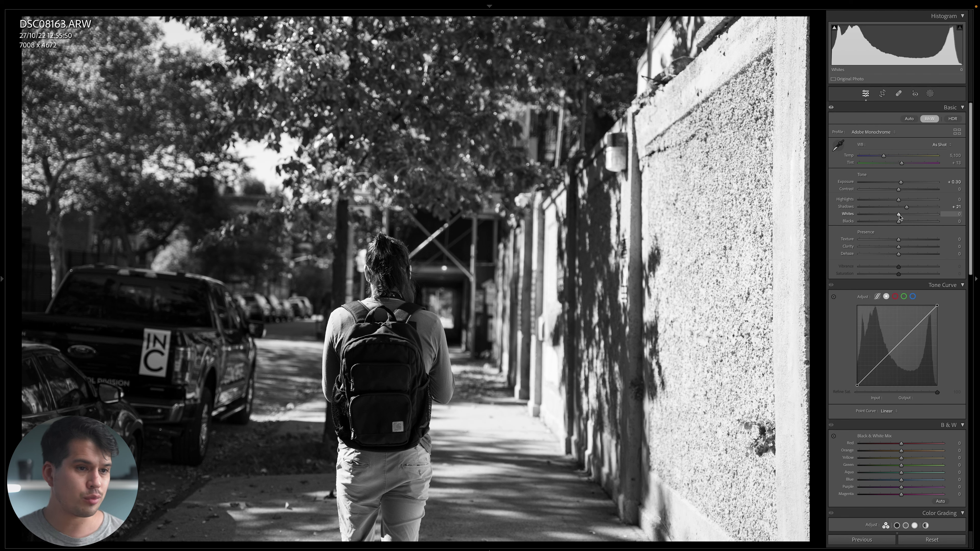
left_click_drag(900, 217, 909, 217)
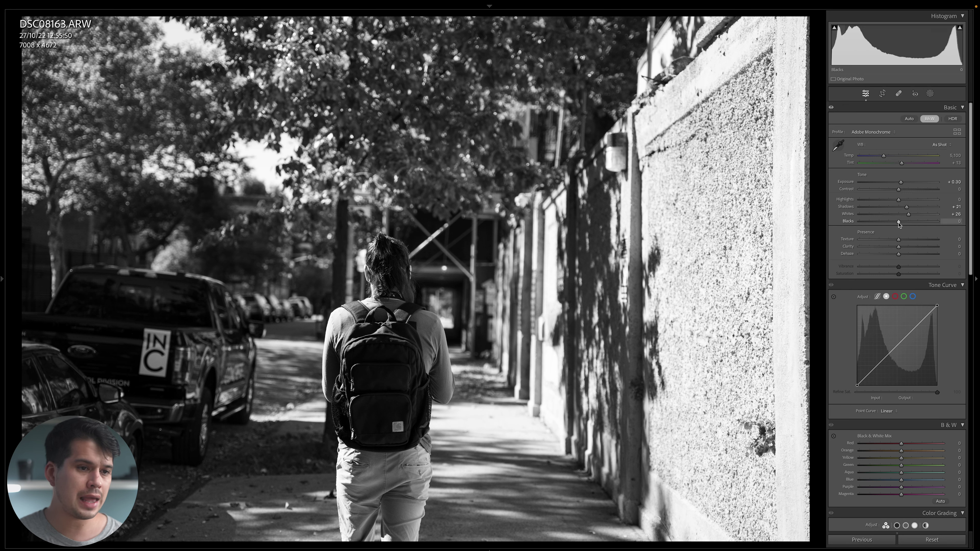
left_click_drag(899, 223, 895, 228)
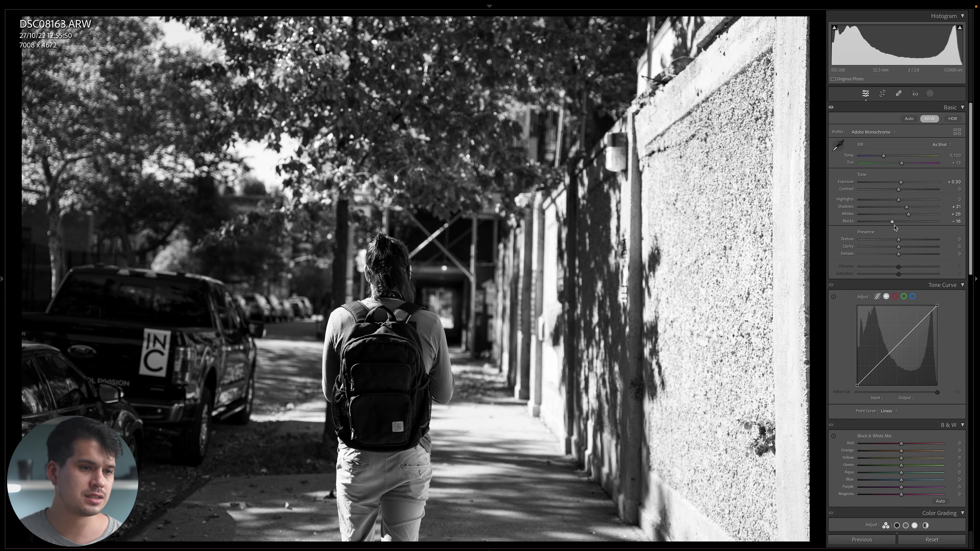
key("y")
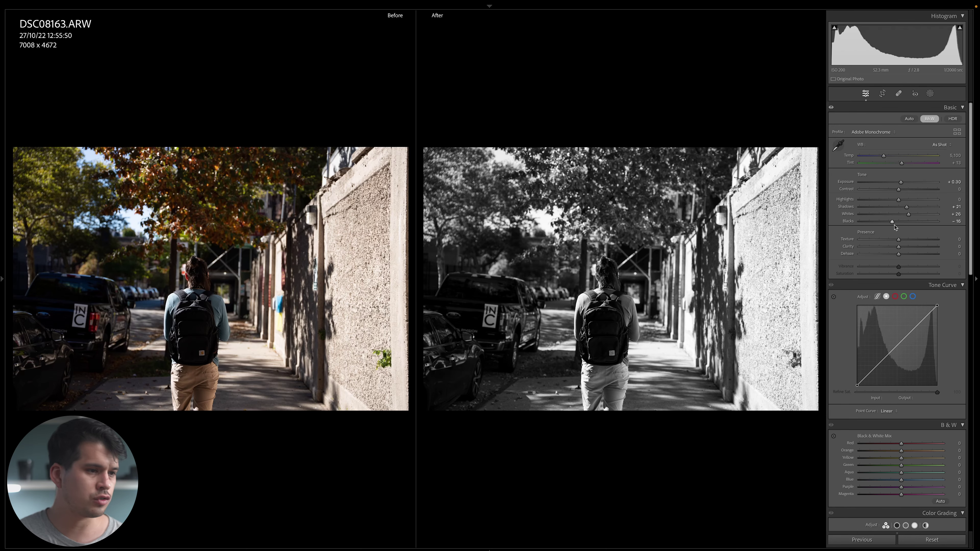
key("y")
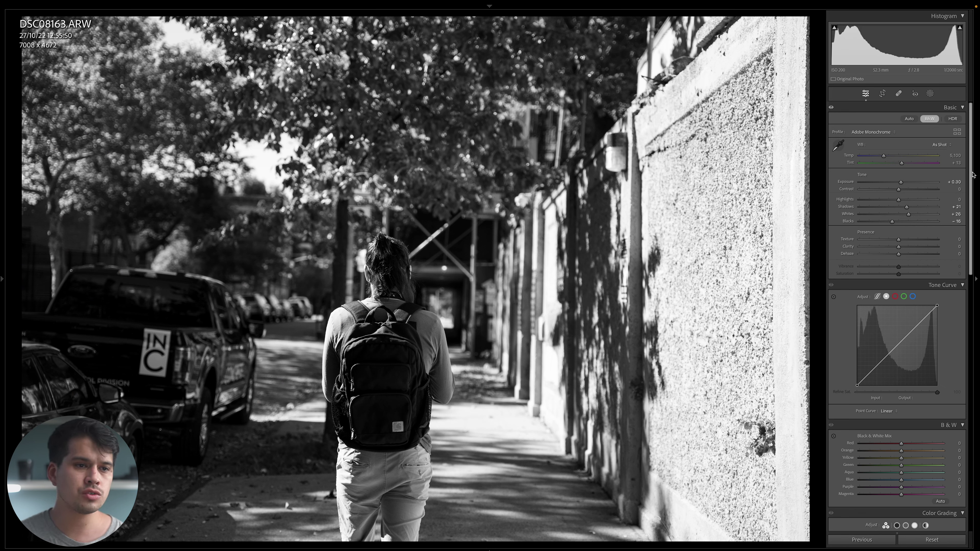
Step: Try lowering the midtones of the blue channel's tone curve, and remove the added point
scroll(973, 177, "down", 3)
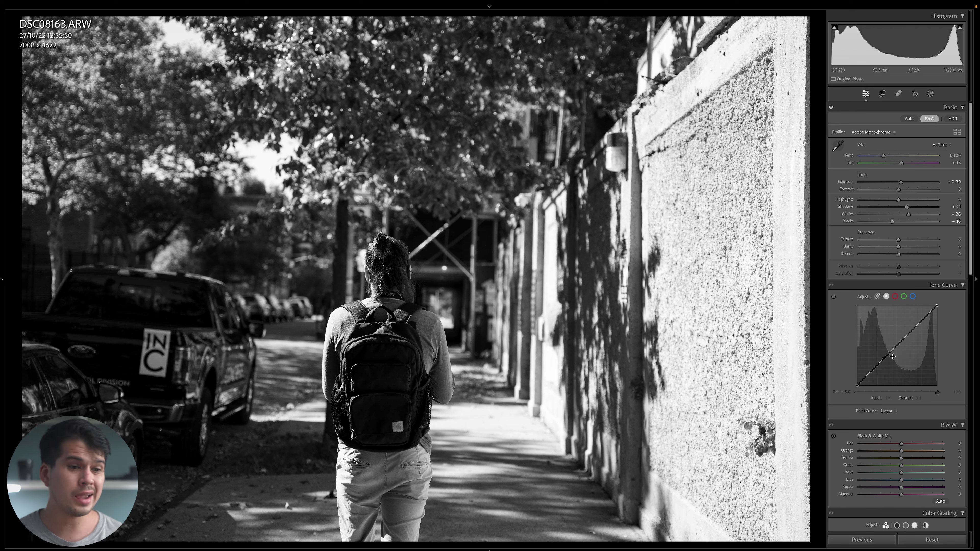
left_click(913, 297)
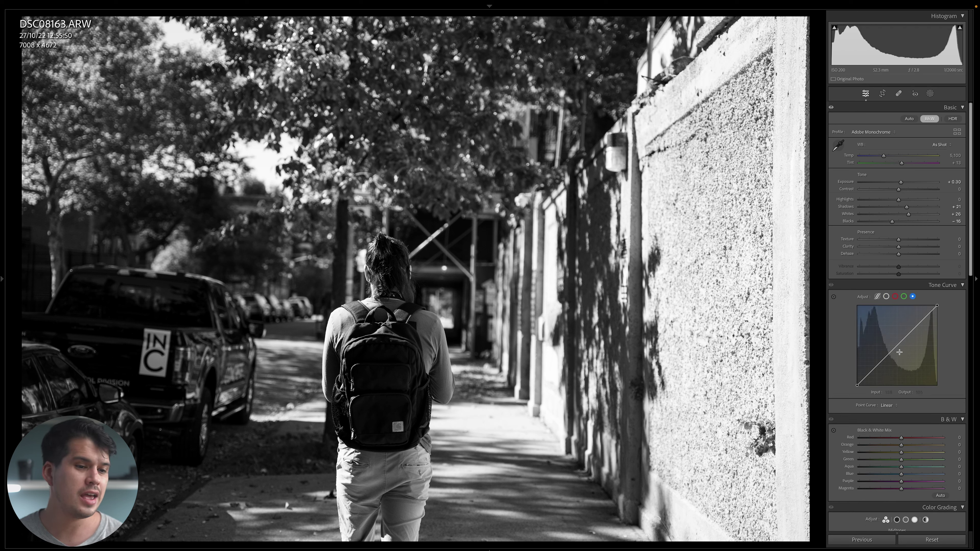
mouse_move(889, 354)
left_mouse_down()
mouse_move(889, 343)
mouse_move(889, 361)
left_mouse_up()
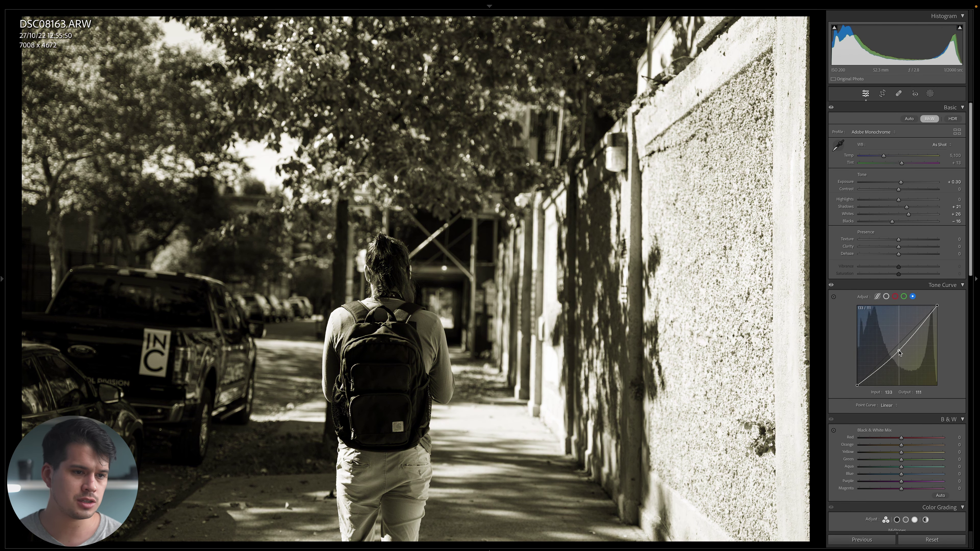
right_click(888, 350)
left_click(888, 350)
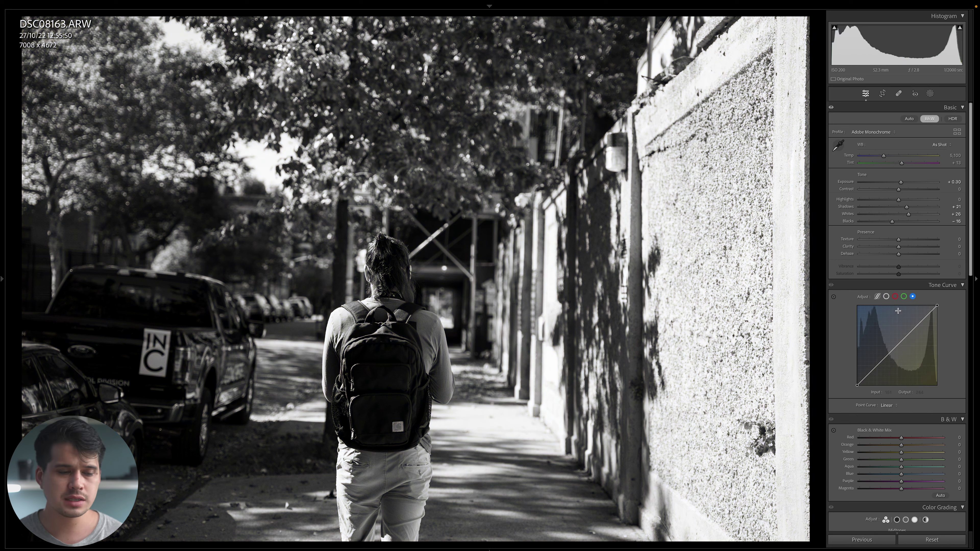
Step: Steepen the overall tone curve by moving its white point slightly inward and its black point to input 10, and compare the effect
left_click(887, 296)
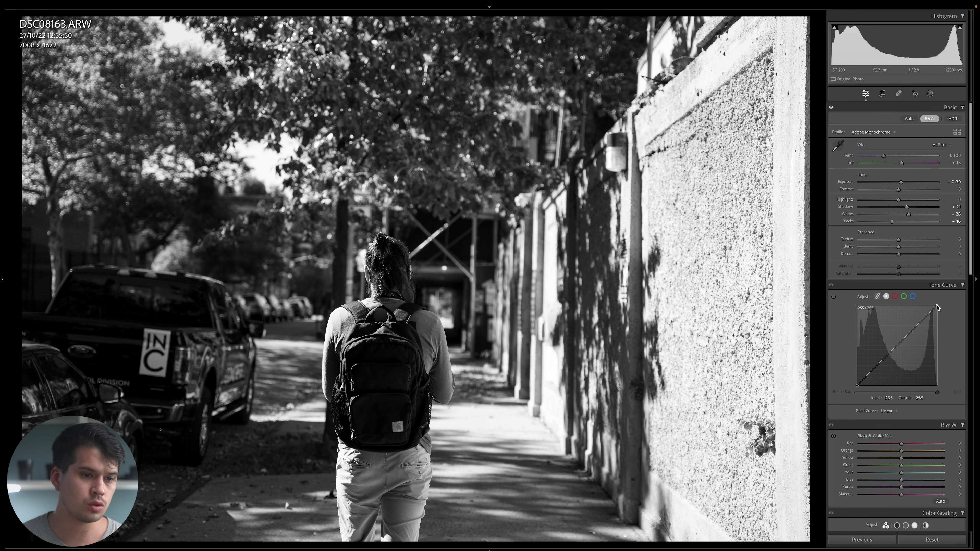
left_click_drag(937, 307, 921, 299)
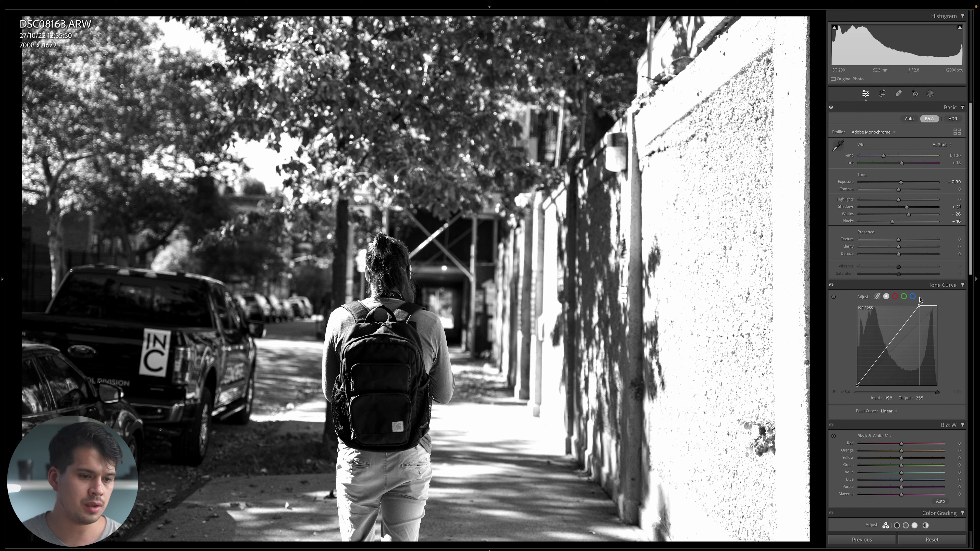
left_click_drag(920, 300, 935, 297)
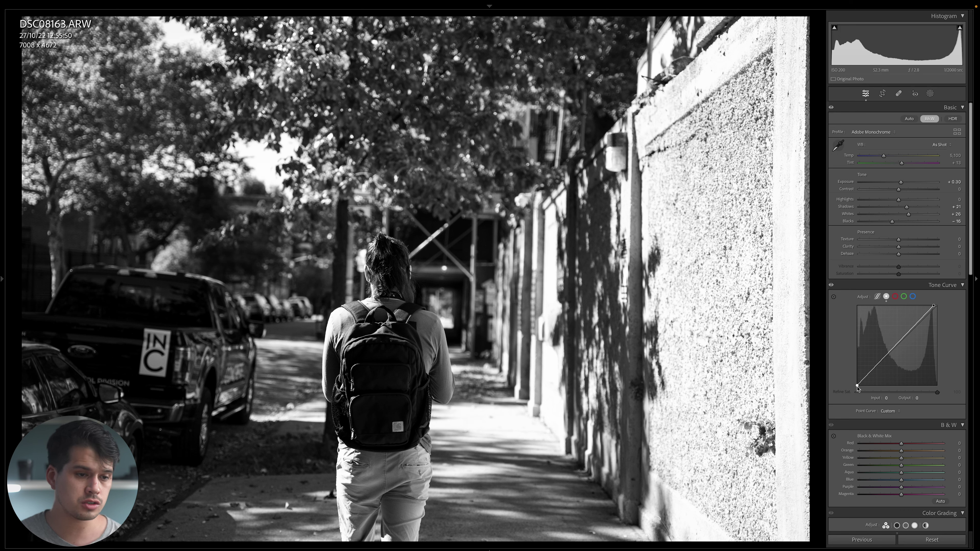
mouse_move(857, 387)
left_mouse_down()
mouse_move(850, 374)
mouse_move(847, 390)
mouse_move(866, 394)
left_mouse_up()
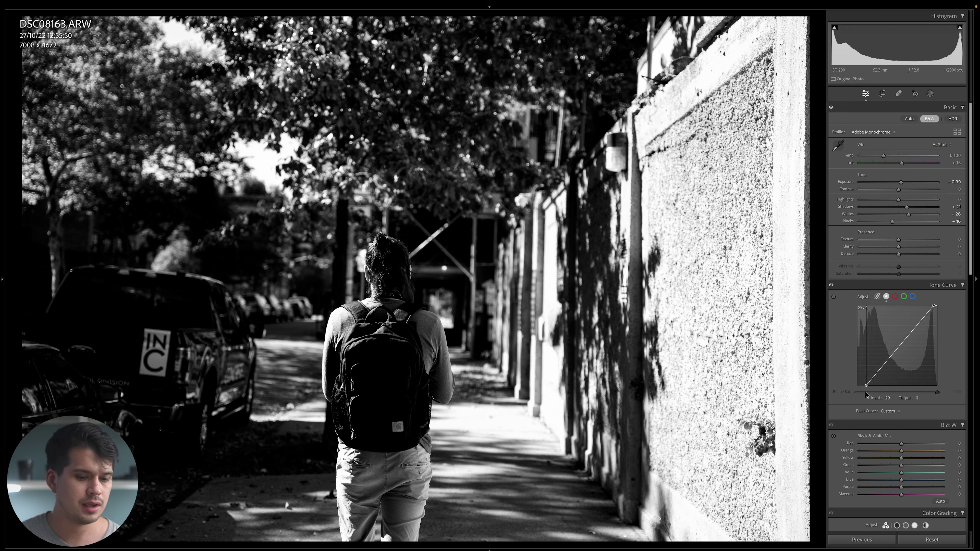
left_click_drag(867, 395, 860, 388)
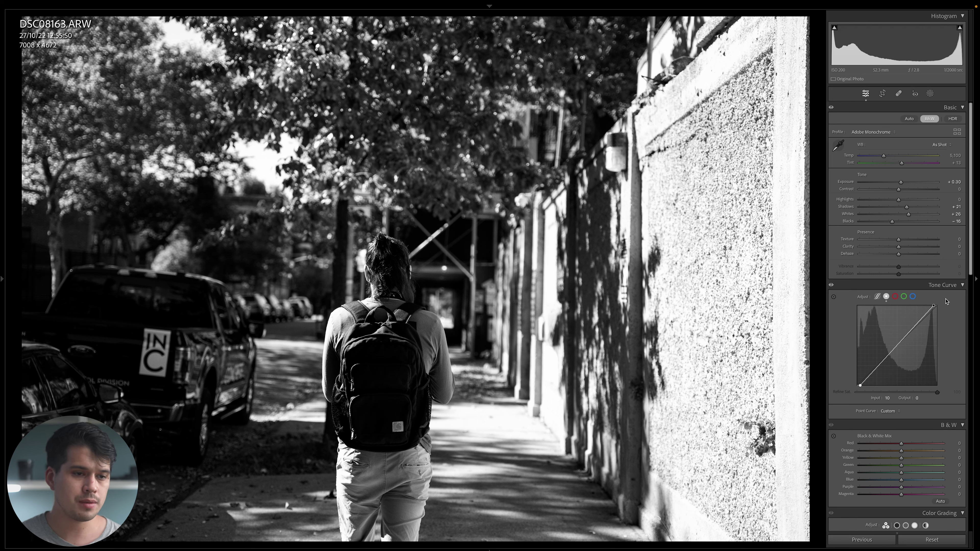
left_click(831, 285)
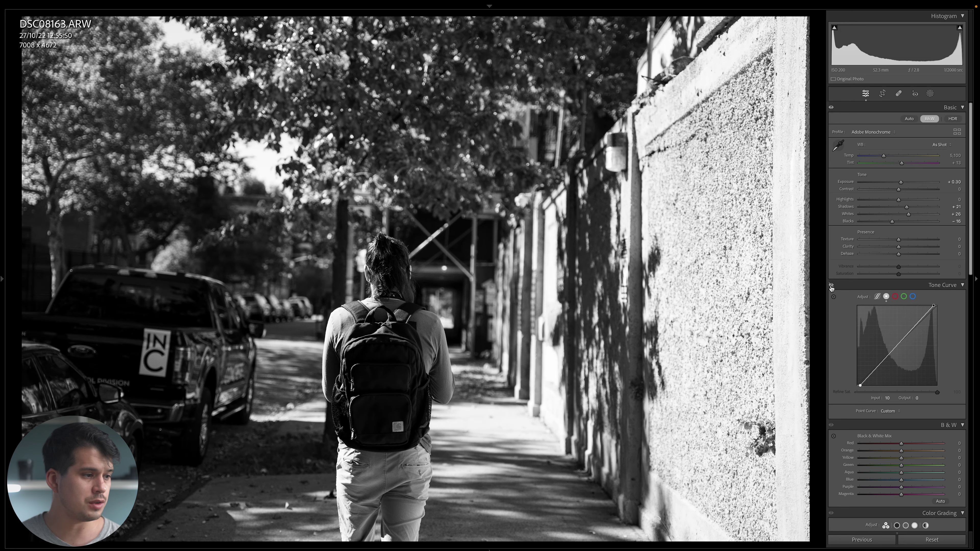
left_click(831, 285)
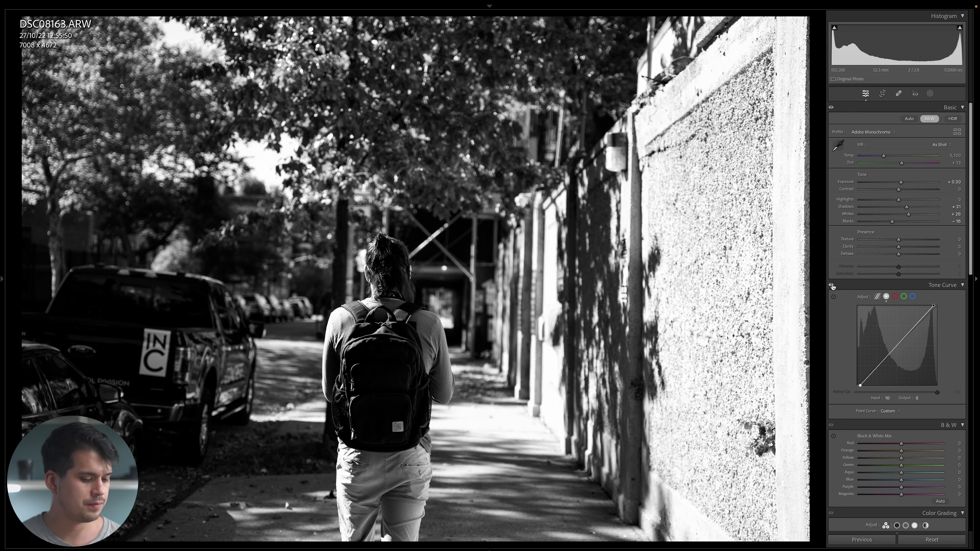
key("y")
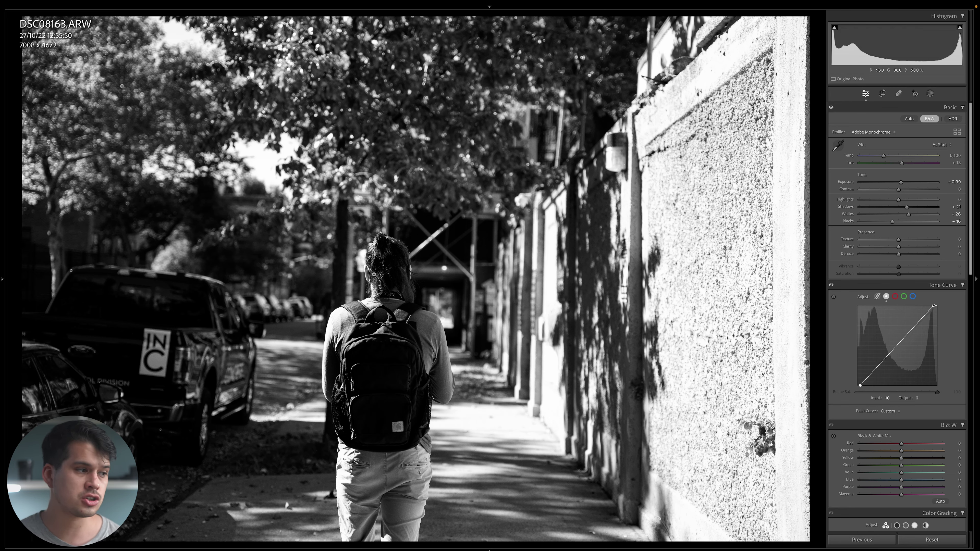
Step: Set Texture to -24 and Clarity to -24 while checking the person's hair and backpack up close
left_click(373, 275)
left_click_drag(733, 386, 602, 318)
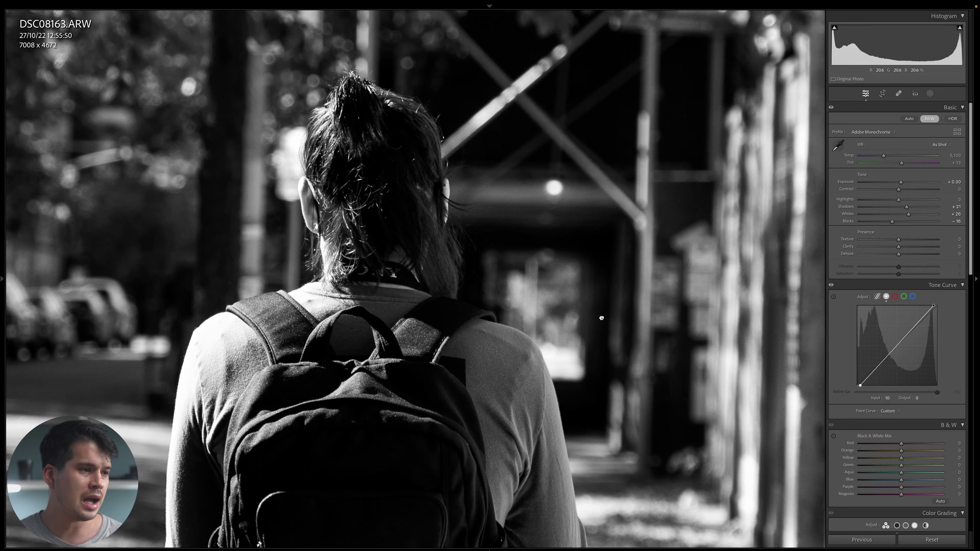
left_click(602, 318)
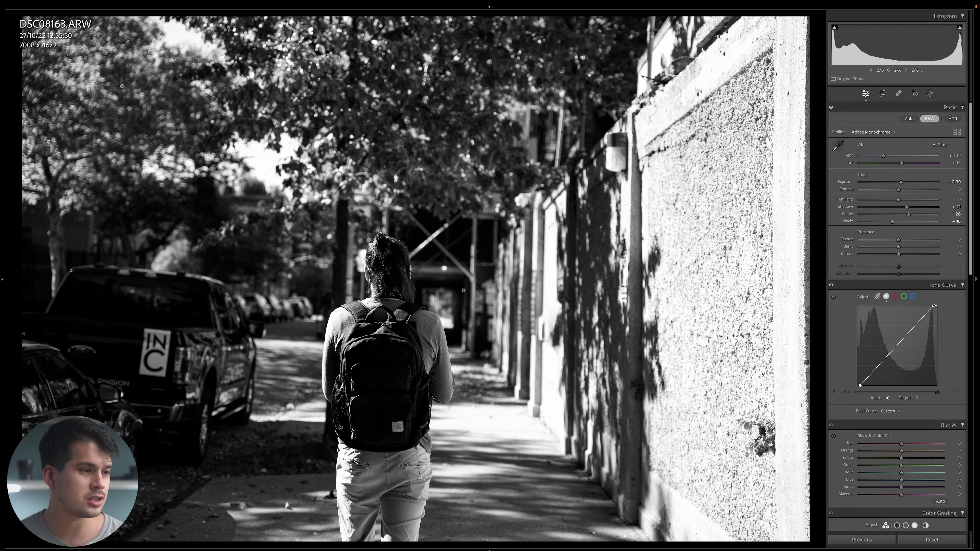
left_click(393, 271)
left_click_drag(949, 240, 894, 248)
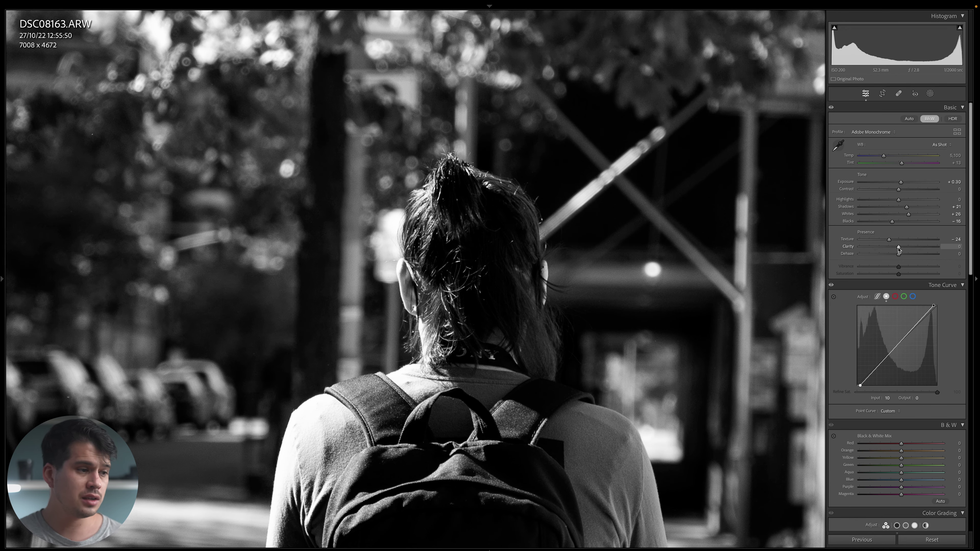
left_click_drag(898, 247, 955, 256)
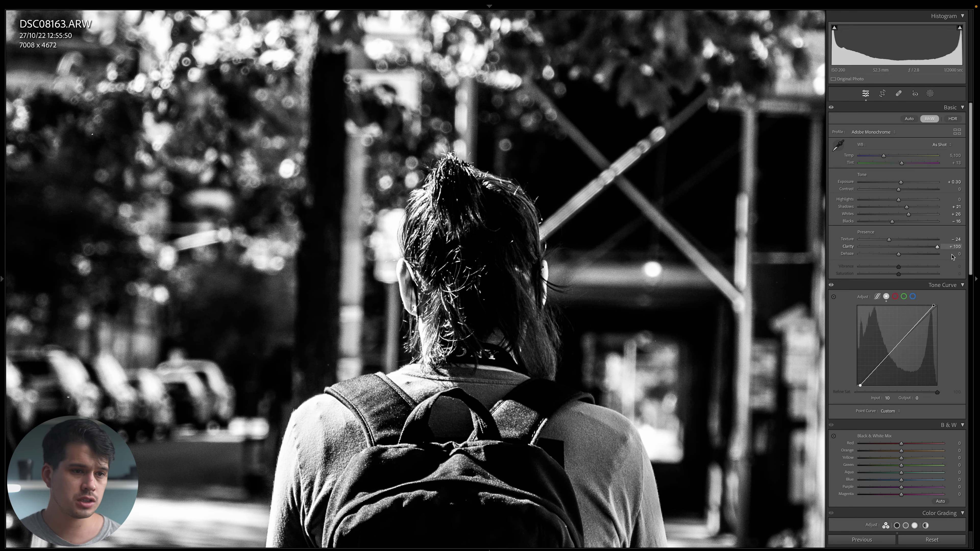
left_click_drag(937, 246, 890, 248)
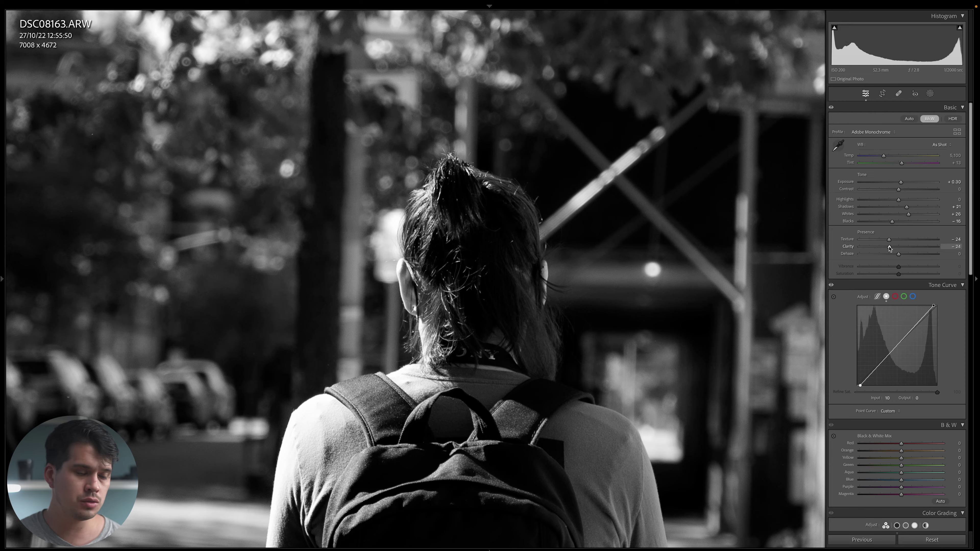
left_click(779, 276)
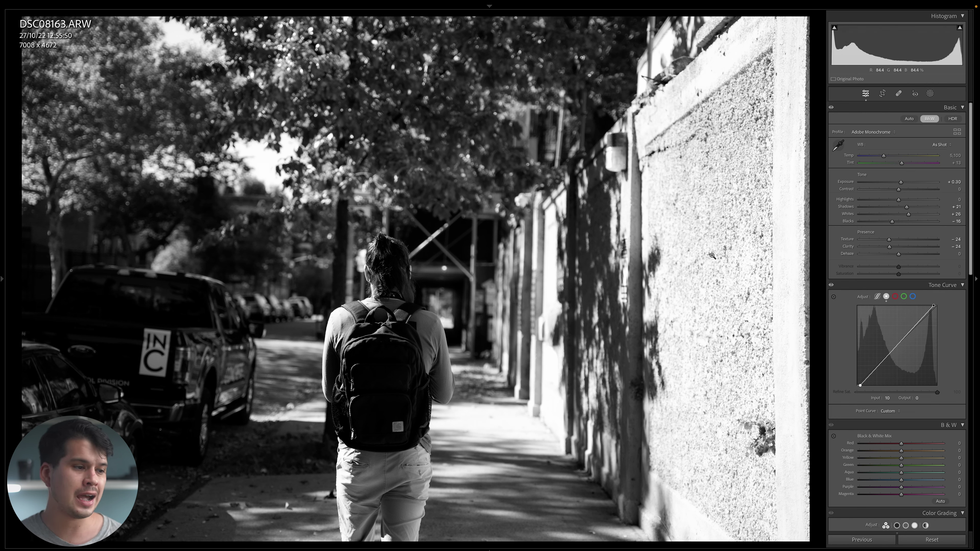
Step: Set Dehaze to -18, comparing it with the reset value before restoring it
mouse_move(895, 261)
left_mouse_down()
mouse_move(883, 257)
mouse_move(892, 255)
left_mouse_up()
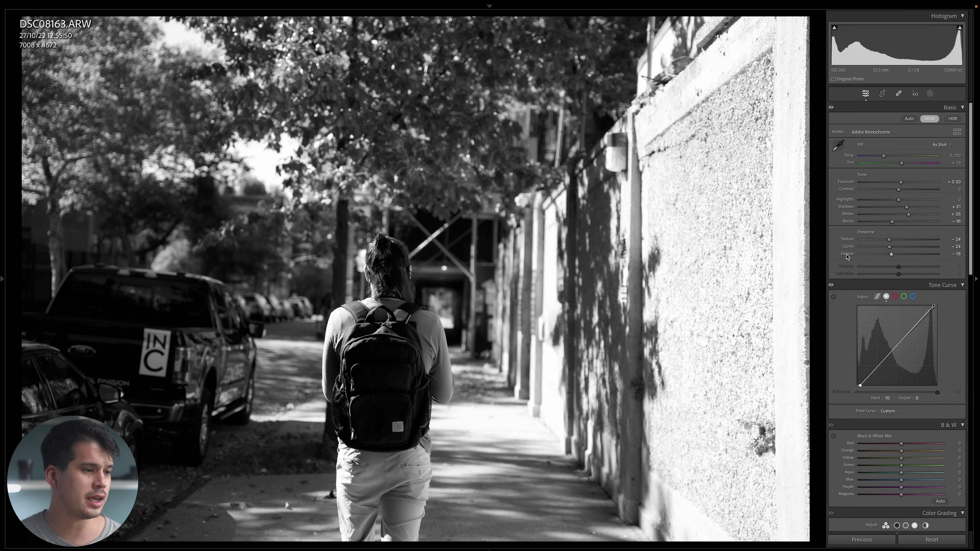
double_click(847, 257)
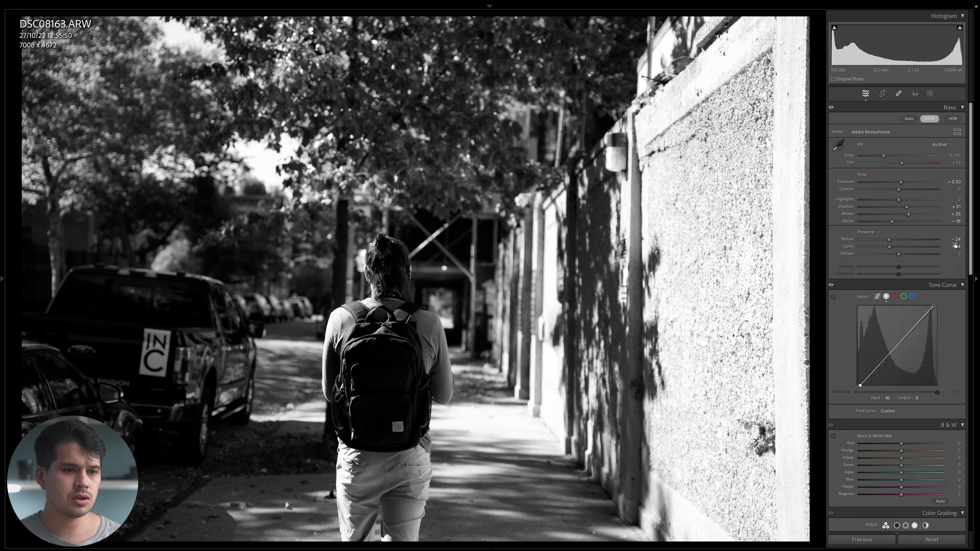
key("ctrl+z")
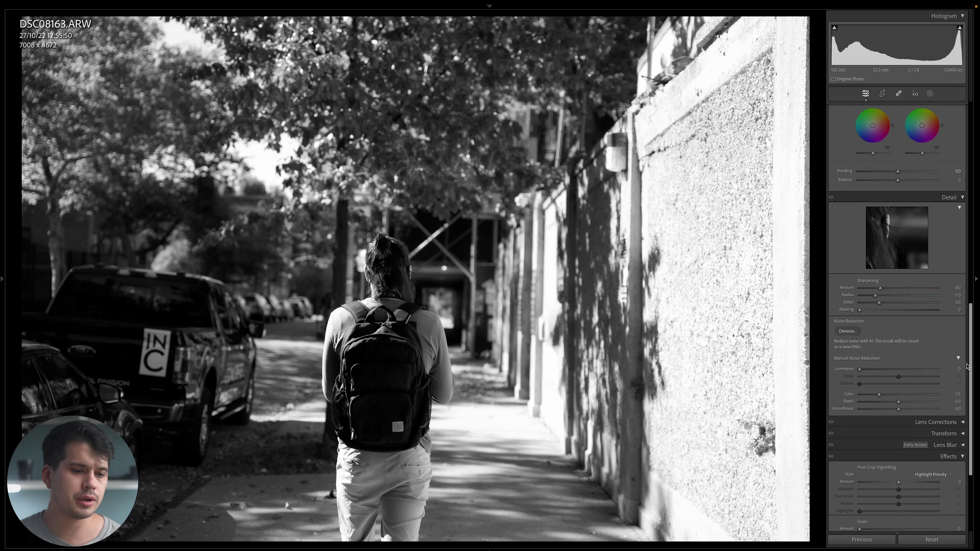
Step: Add grain with an amount of 22 and a size of 41, and inspect it up close around the person
scroll(965, 421, "down", 5)
scroll(965, 420, "down", 1)
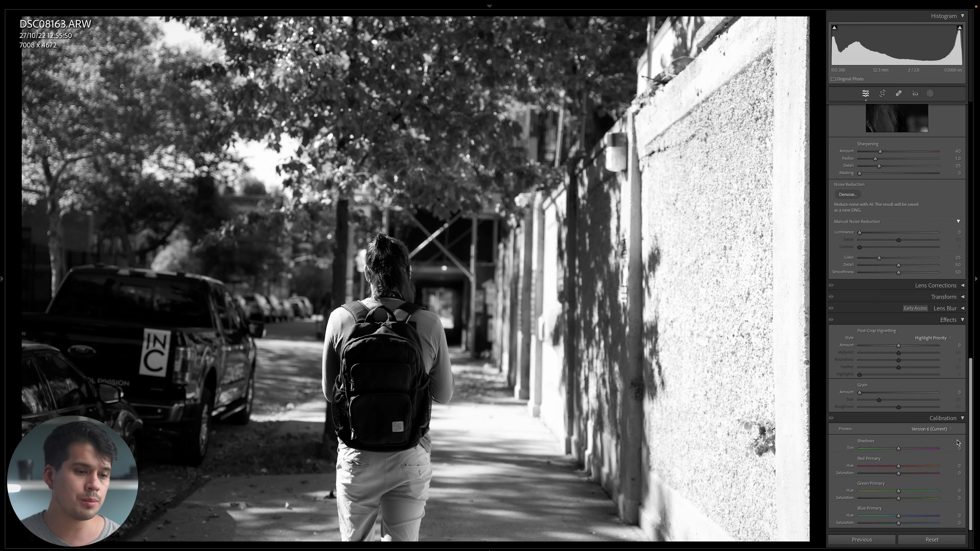
left_click_drag(867, 394, 877, 394)
key("z")
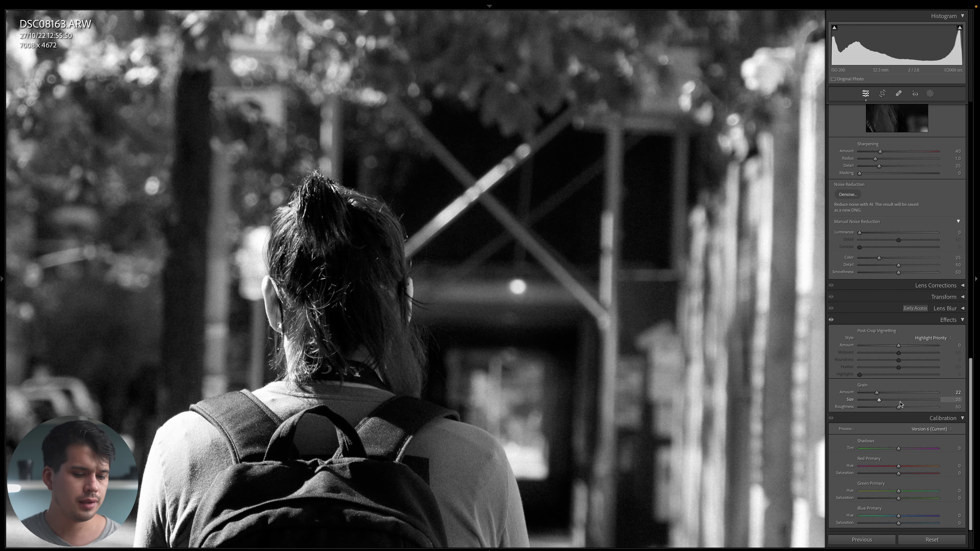
left_click_drag(901, 403, 891, 402)
left_click(691, 377)
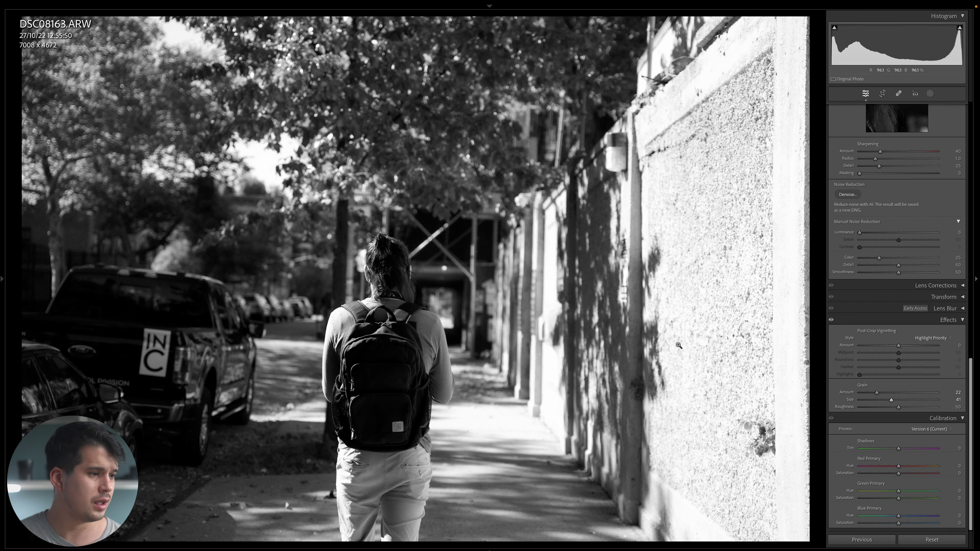
left_click(445, 273)
left_click(445, 272)
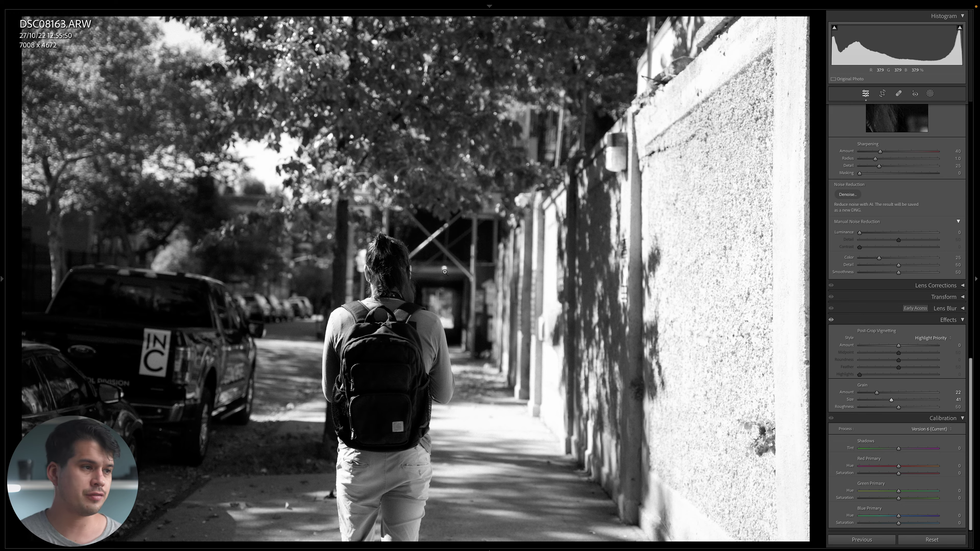
left_click(445, 273)
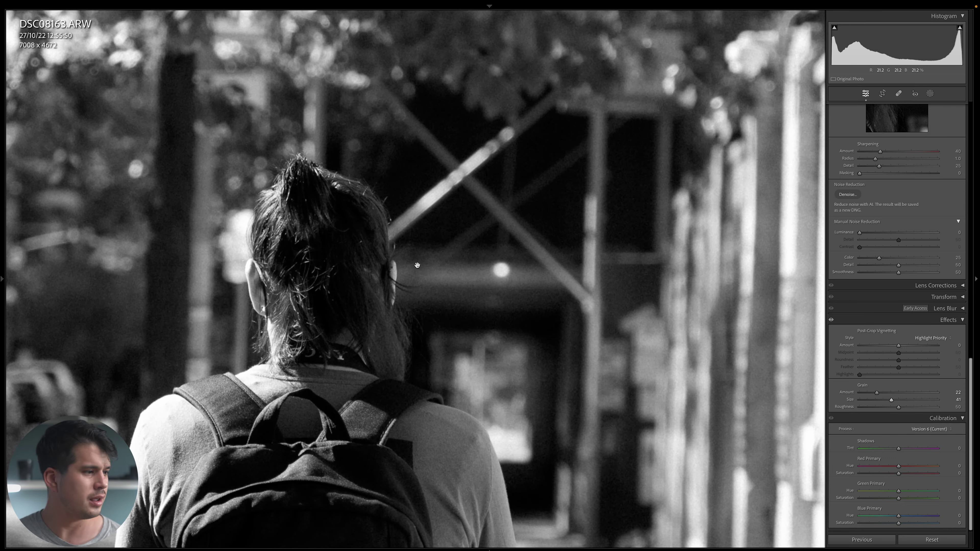
left_click_drag(417, 266, 546, 261)
left_click(546, 261)
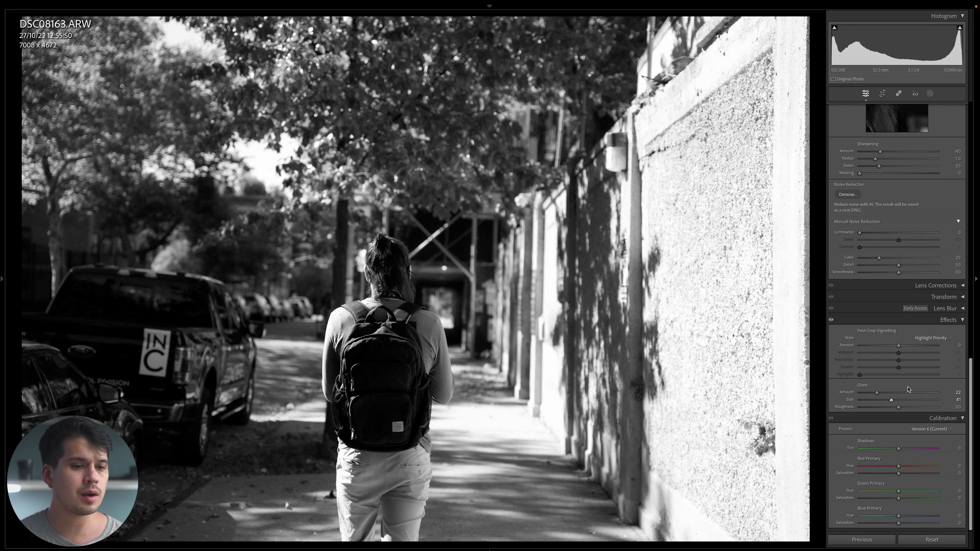
Step: Set Red to -24 and Orange to -29 in the black and white mix, and compare the photo with its original
left_click_drag(974, 380, 969, 197)
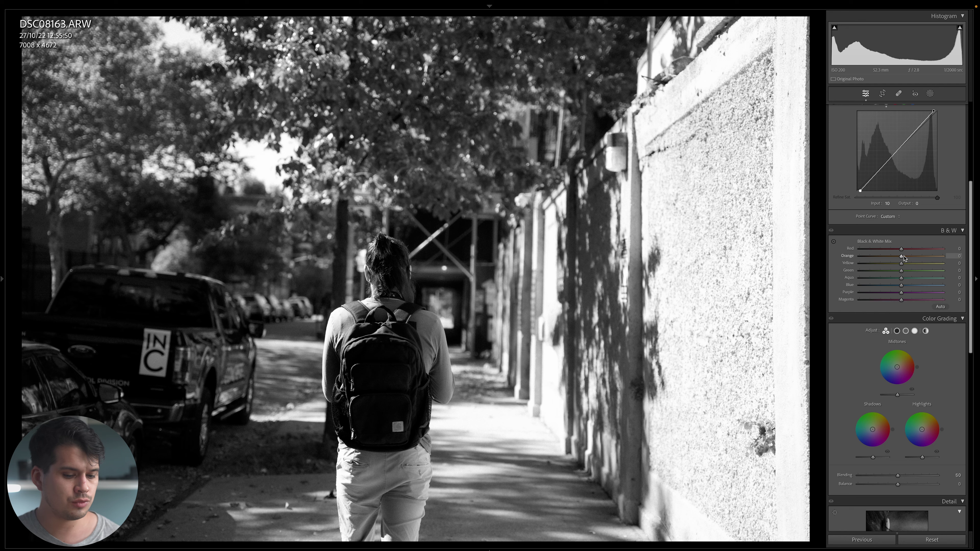
left_click_drag(904, 256, 894, 252)
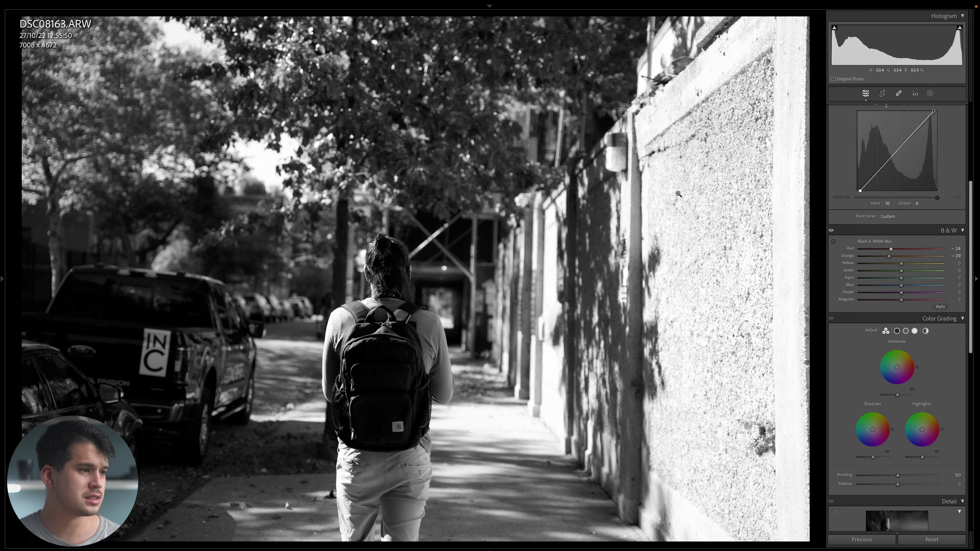
key("y")
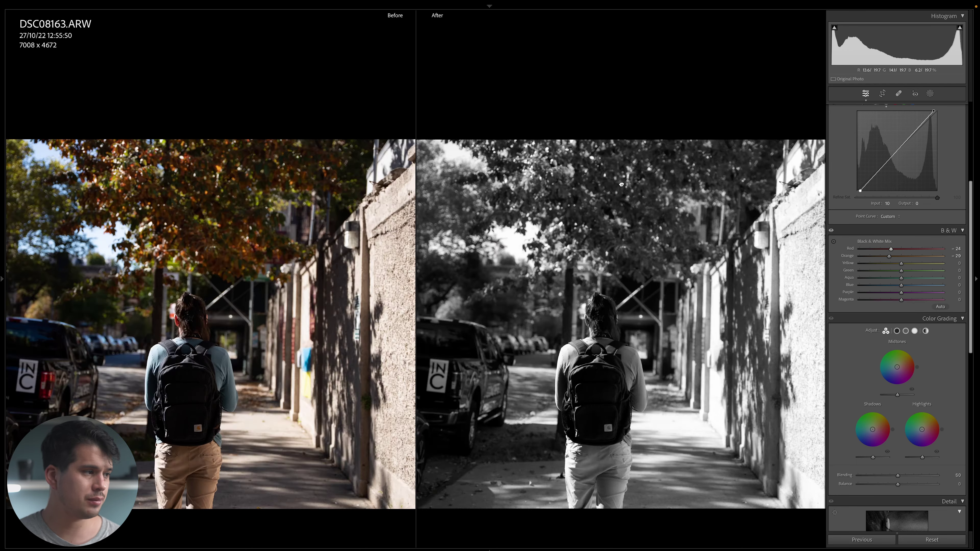
Step: Inspect the tree foliage up close and compare the photo with the black and white mix switched off and on
left_click(583, 179)
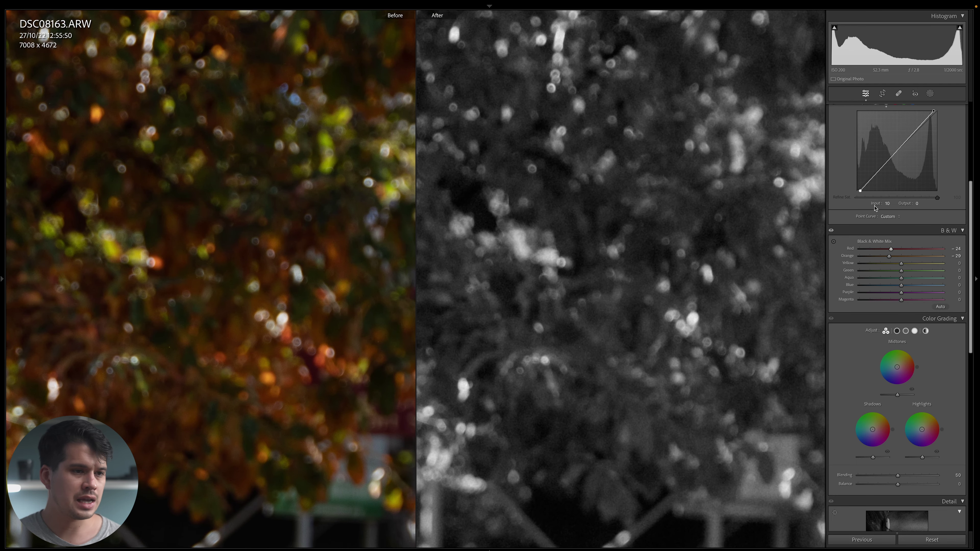
left_click(831, 231)
left_click(831, 231)
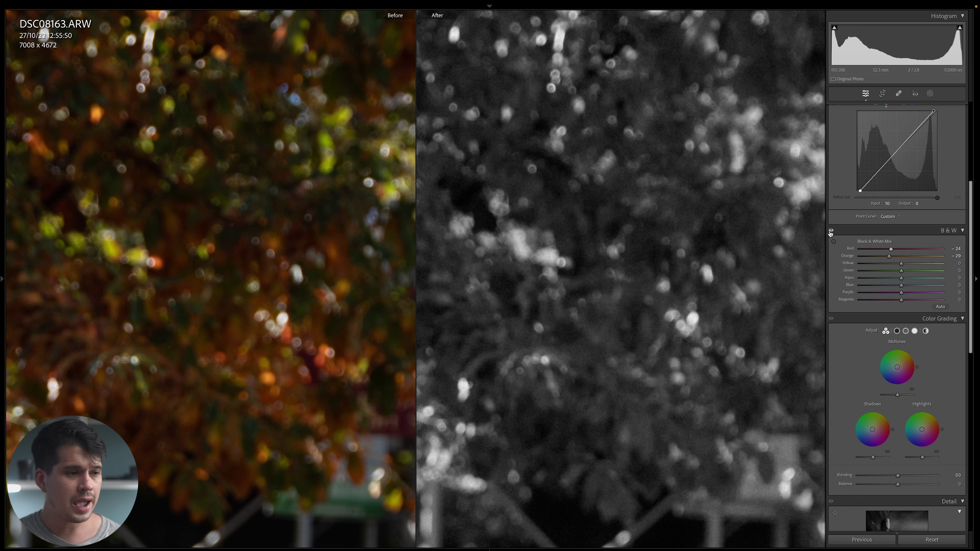
left_click(718, 250)
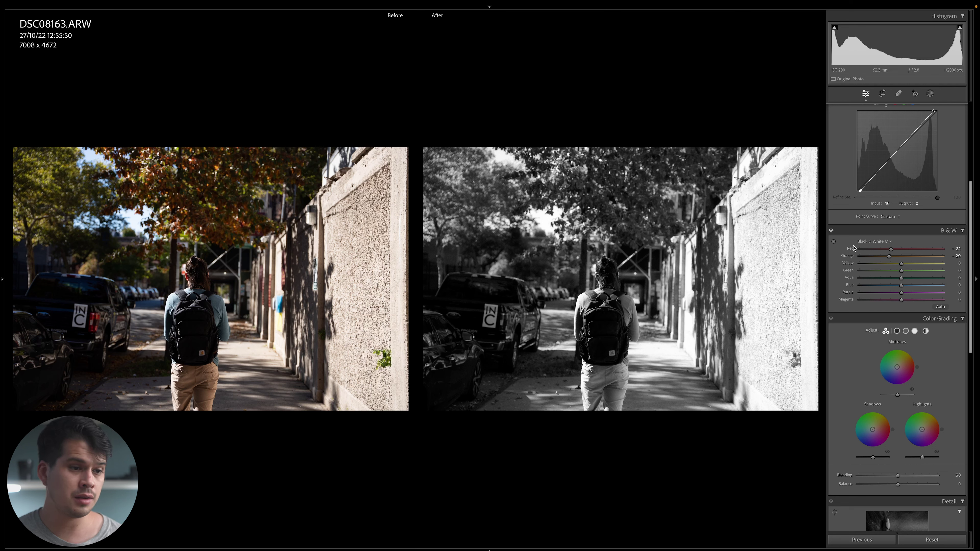
left_click_drag(832, 231, 832, 231)
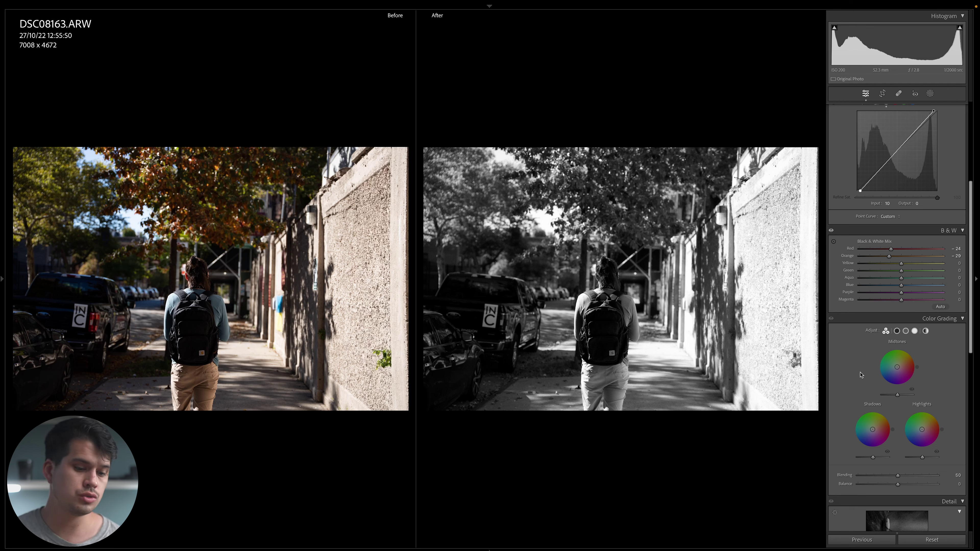
Step: Set Green, Aqua and Blue to +34 in the black and white mix, and inspect the parked cars up close
left_click_drag(902, 270, 916, 271)
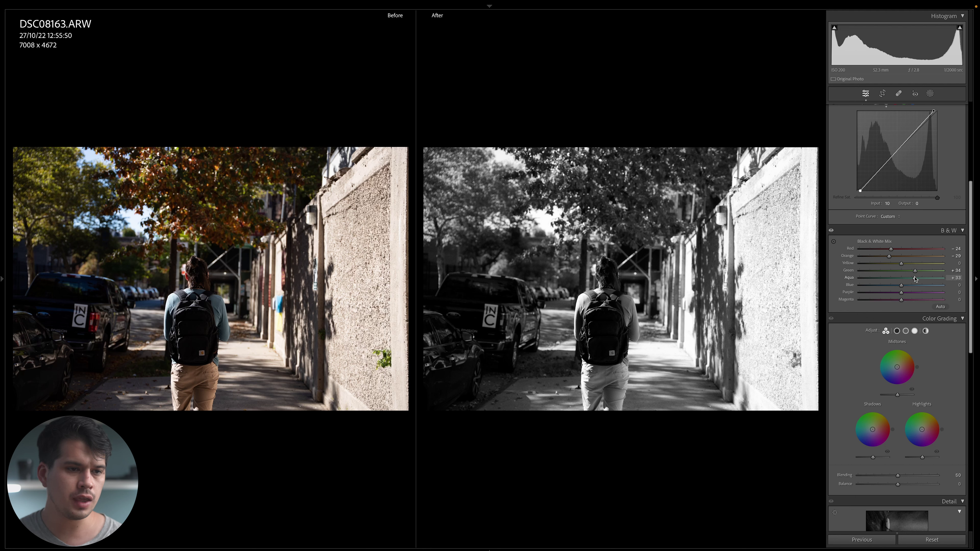
left_click(915, 284)
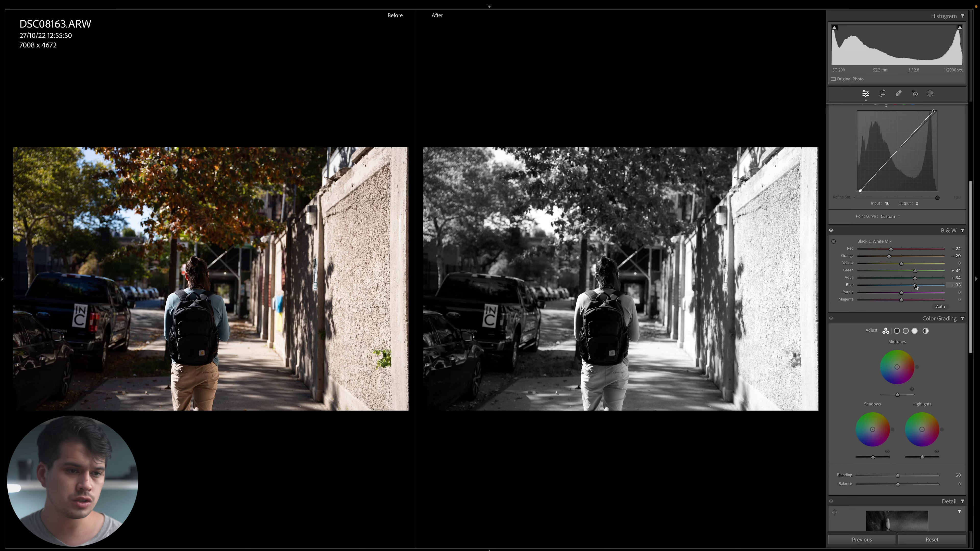
left_click(553, 291)
key("ctrl+equal")
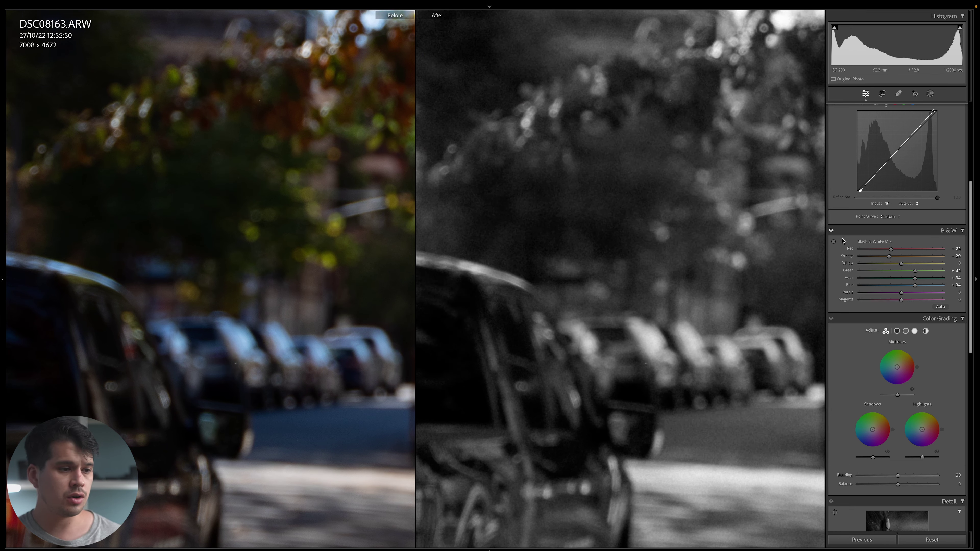
left_click(785, 243)
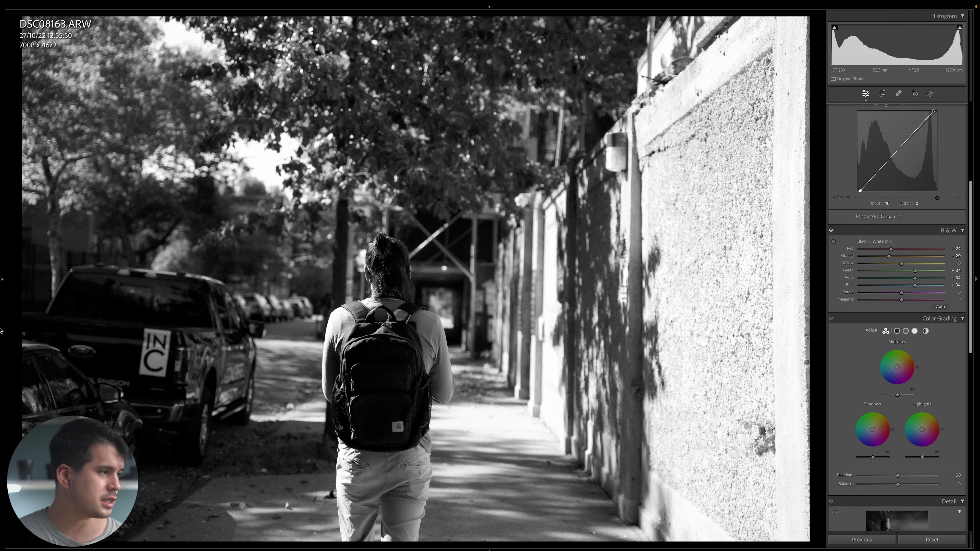
Step: Start a new develop preset from this edit, excluding the Detail, Calibration and Color Grading settings
left_click(4, 330)
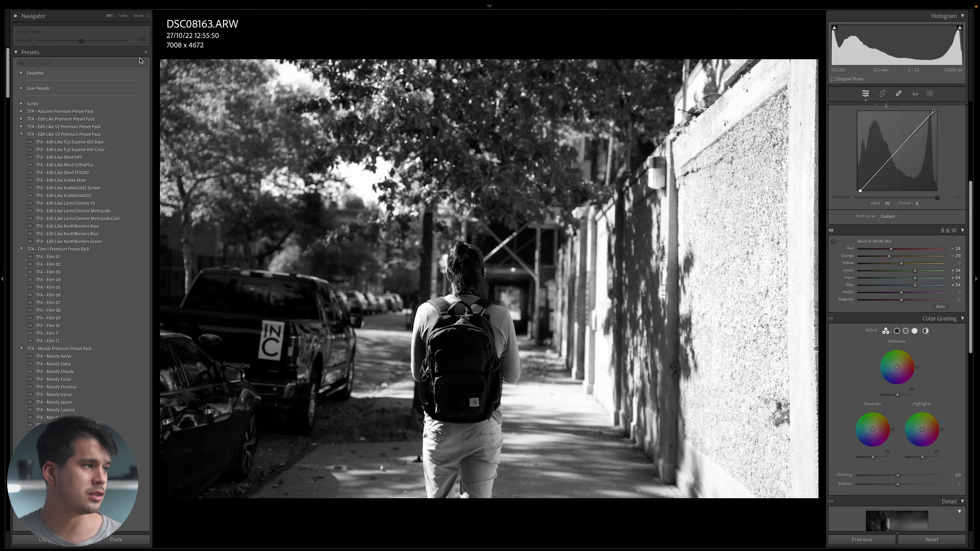
left_click(146, 52)
left_click(160, 60)
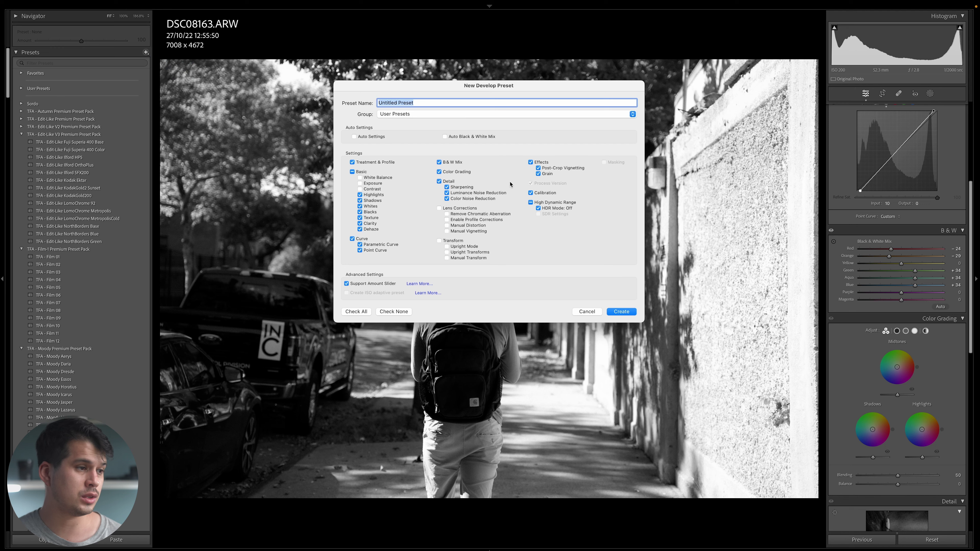
left_click(439, 181)
left_click(531, 193)
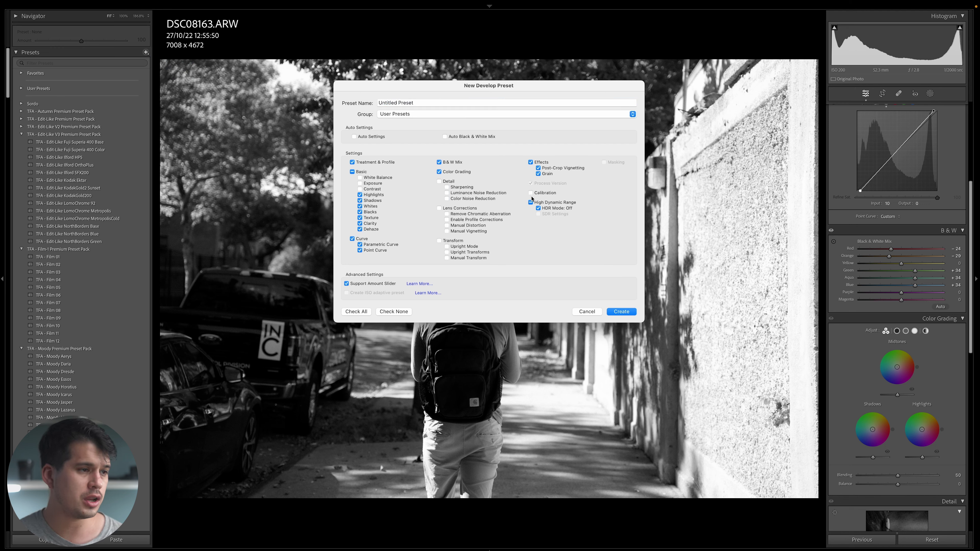
left_click(454, 172)
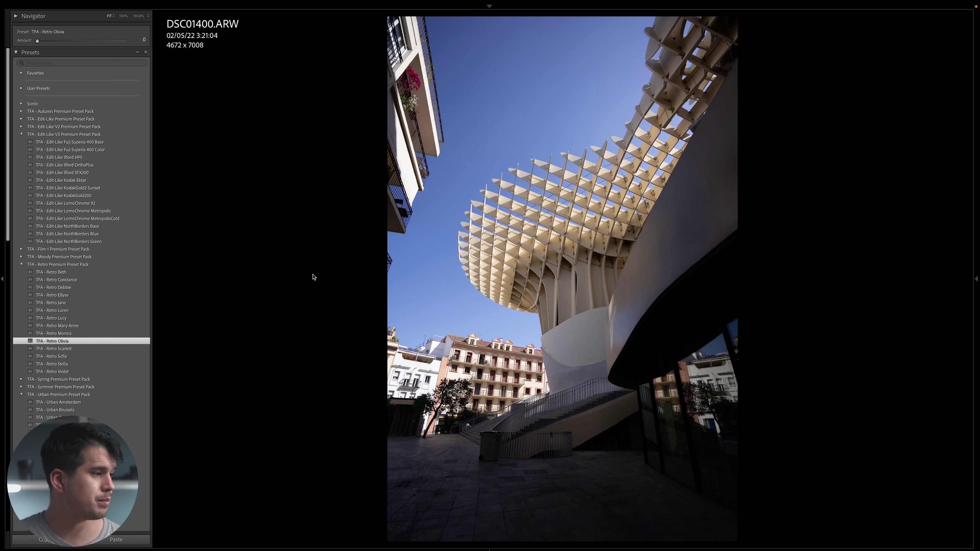
Step: Try the Ilford OrthoPlus and SFX200 presets on the architecture photo DSC01400 beside its original, and apply Ilford HP5
left_click(142, 165)
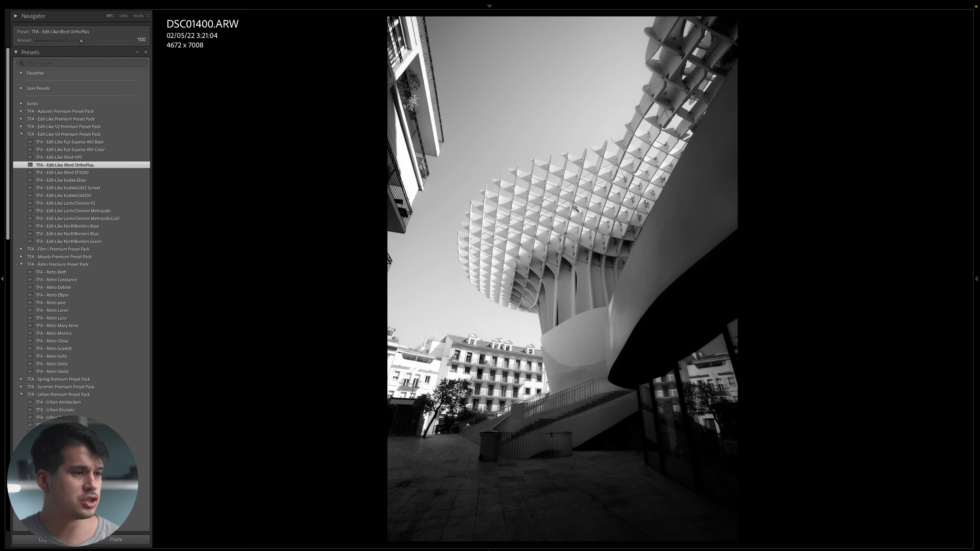
key("y")
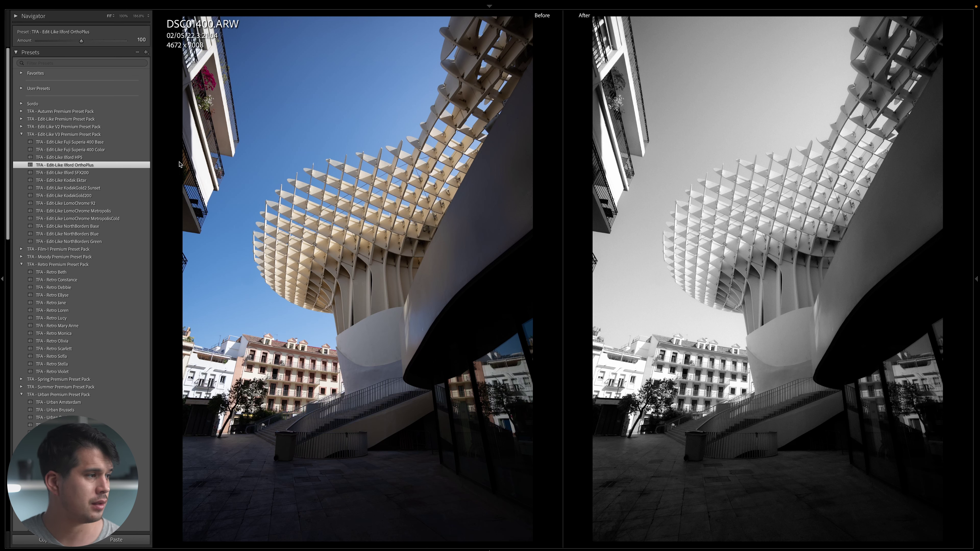
left_click(154, 173)
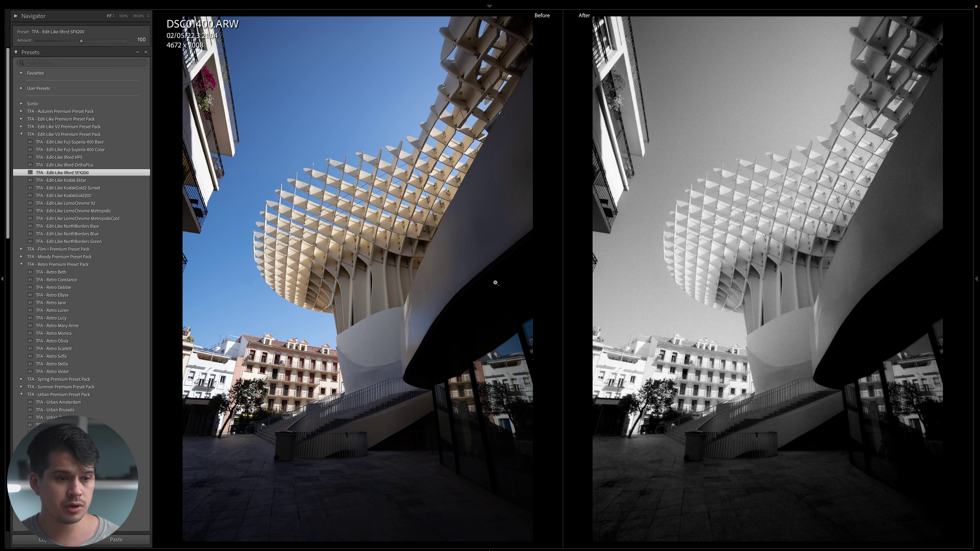
left_click_drag(692, 205, 699, 195)
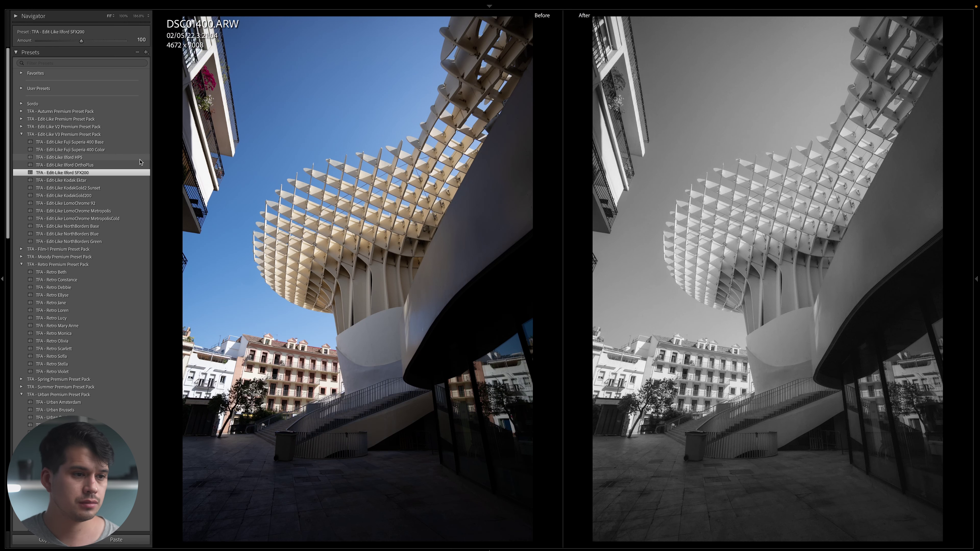
left_click(142, 157)
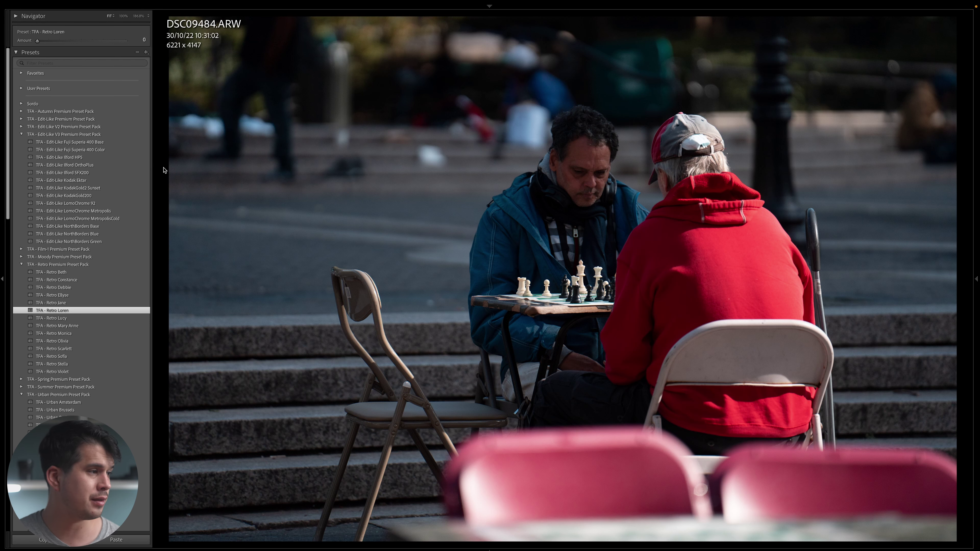
Step: Apply the TFA - Edit Like Ilford OrthoPlus preset to the chess players photo DSC09484
left_click(69, 164)
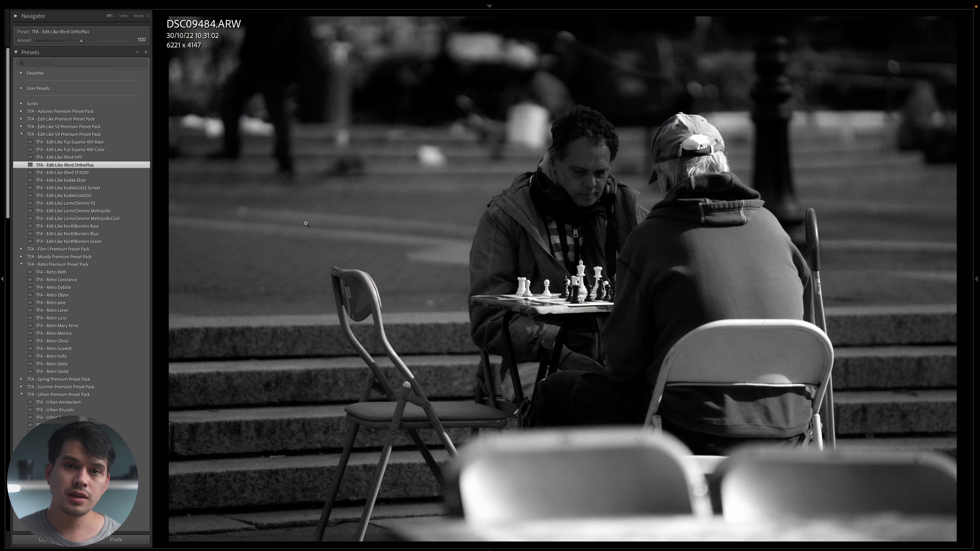